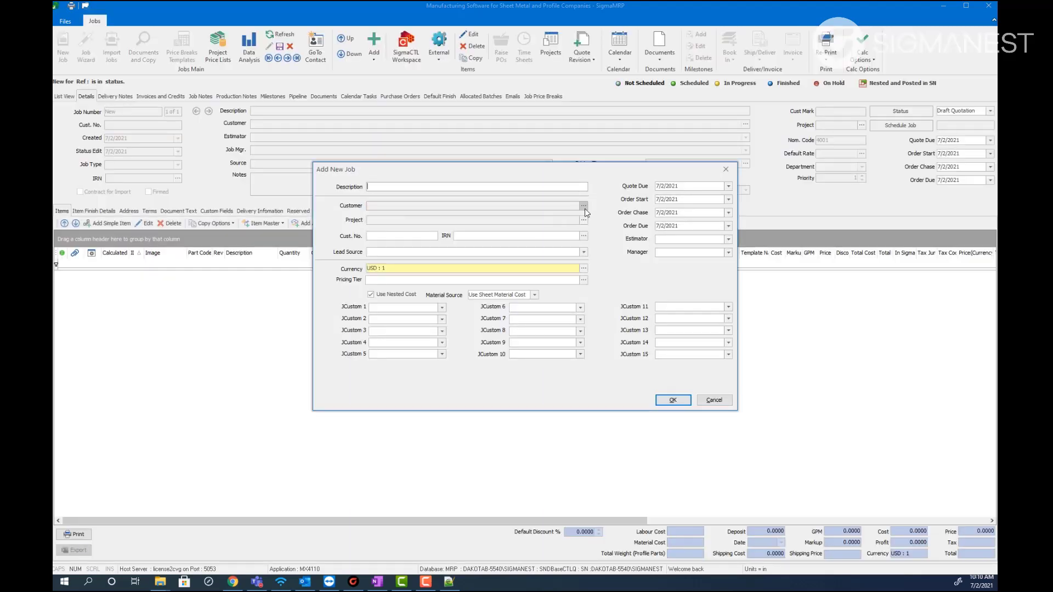
Step: Create the new job for customer xyz and look through its list of part items
{"action": "left_click", "coordinate": [671, 399]}
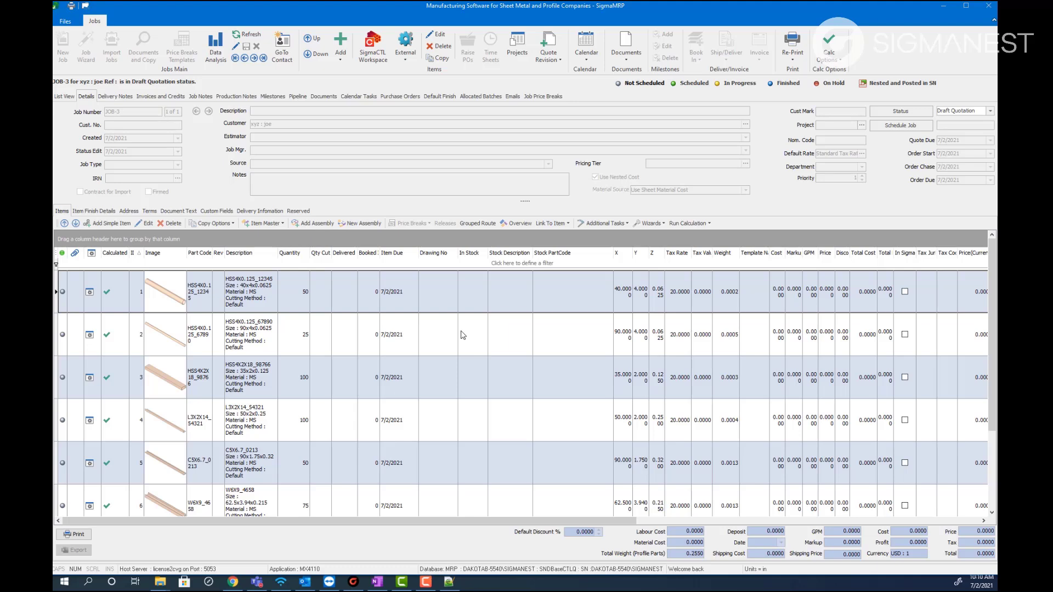
{"action": "scroll", "coordinate": [462, 335], "scroll_direction": "down", "scroll_amount": 1}
{"action": "scroll", "coordinate": [464, 338], "scroll_direction": "up", "scroll_amount": 1}
Step: Change the job's status to Order, dismiss the document selection, and schedule the job forwards with start and finish on 7/2/2021
{"action": "left_click", "coordinate": [960, 115]}
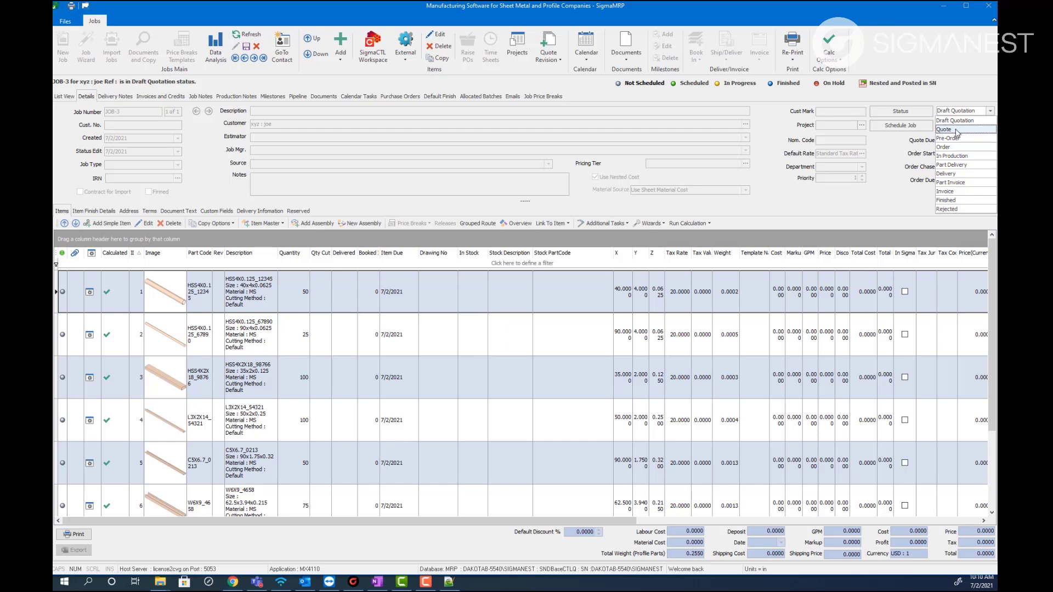
{"action": "left_click", "coordinate": [952, 147]}
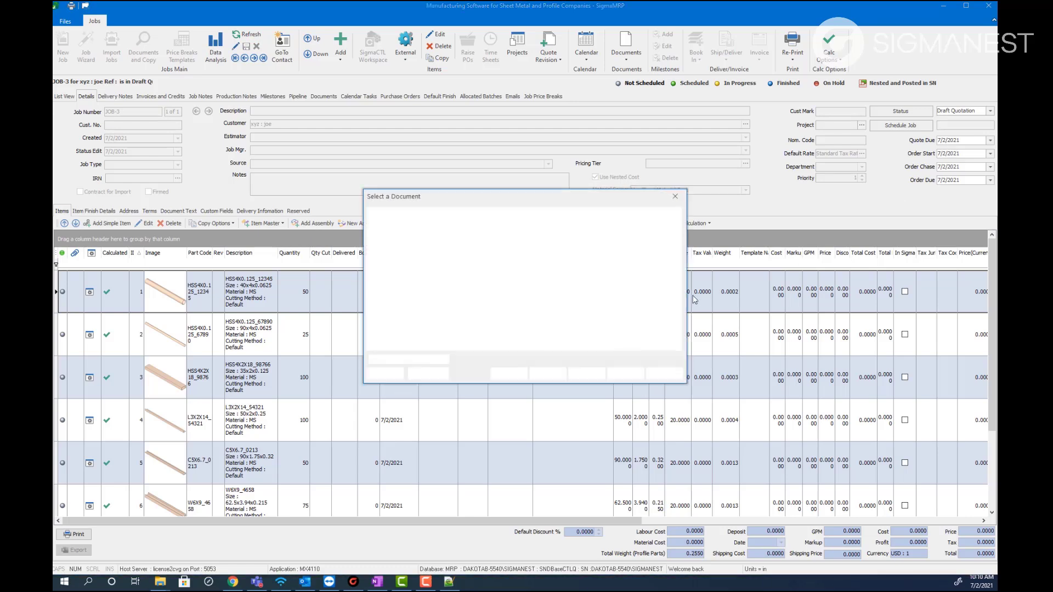
{"action": "left_click", "coordinate": [663, 373]}
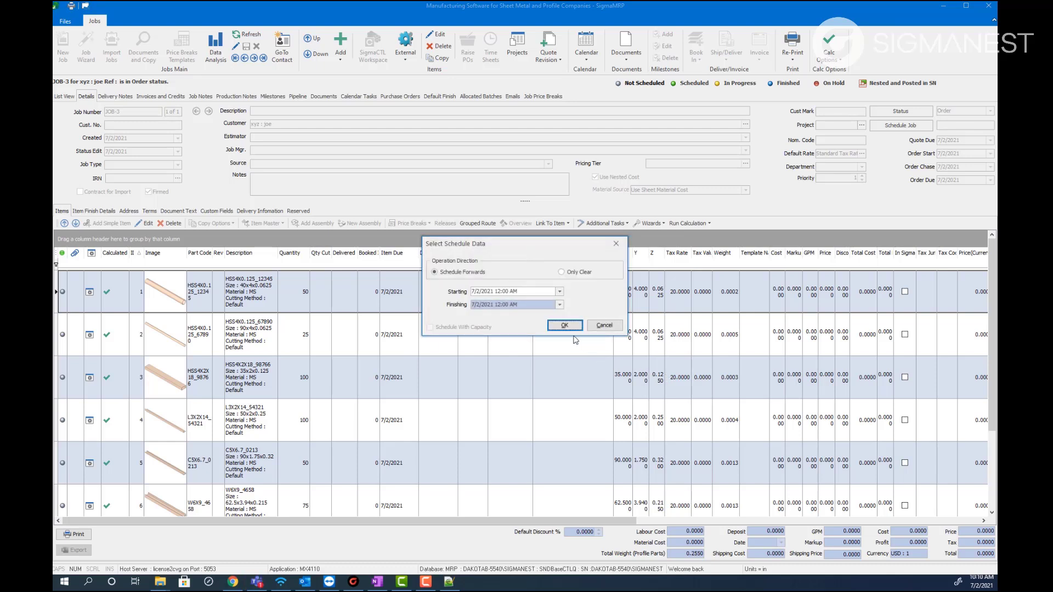
{"action": "left_click", "coordinate": [566, 327]}
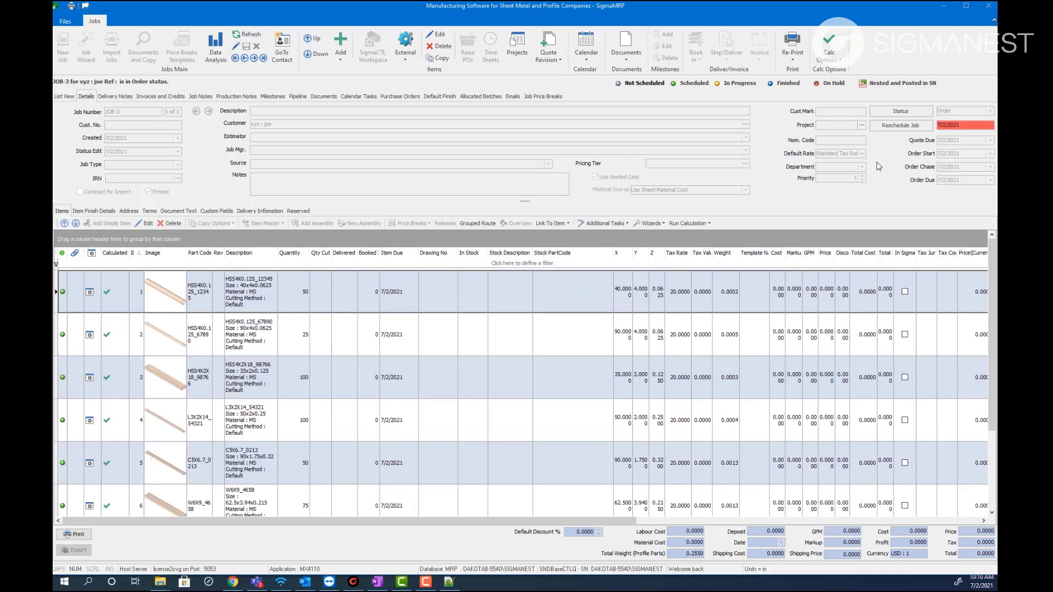
Step: Leave SigmaMRP for SigmaCTL and show the job parts list full size with the JOB-36 filter turned off
{"action": "left_click", "coordinate": [989, 5]}
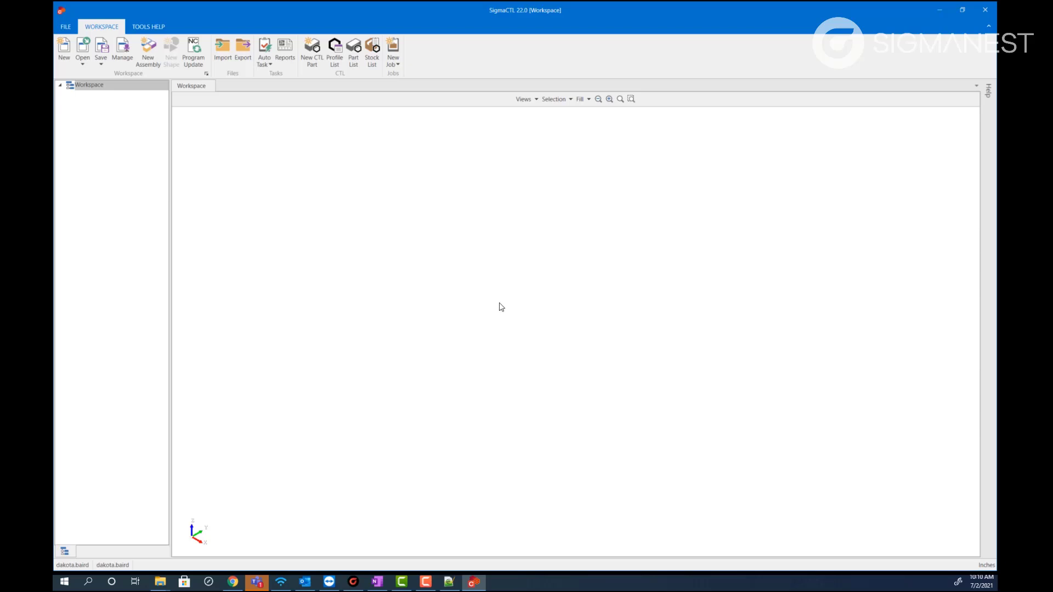
{"action": "left_click", "coordinate": [393, 58]}
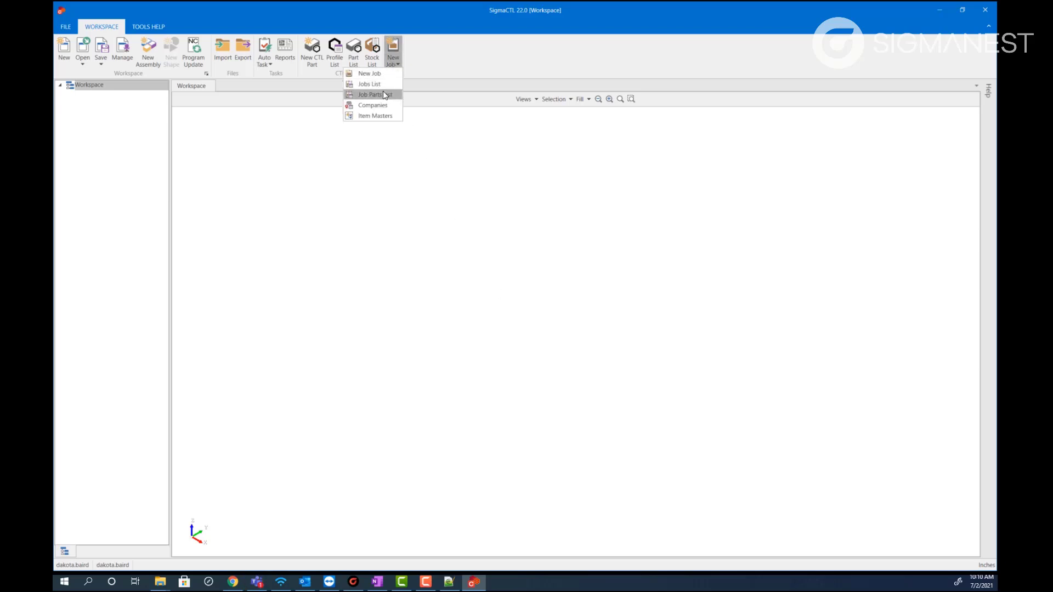
{"action": "left_click", "coordinate": [384, 93]}
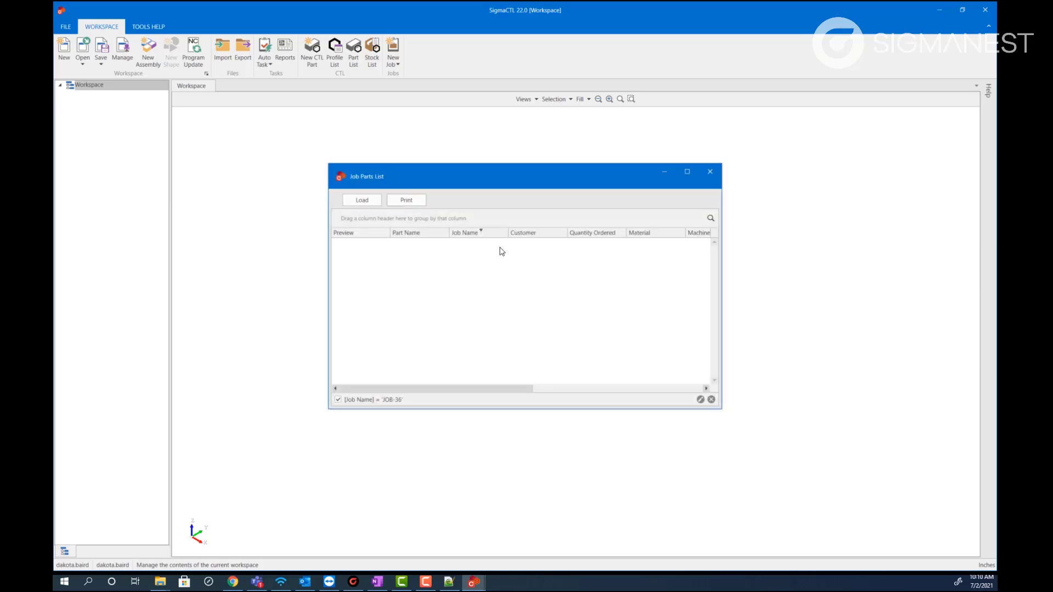
{"action": "left_click", "coordinate": [338, 399]}
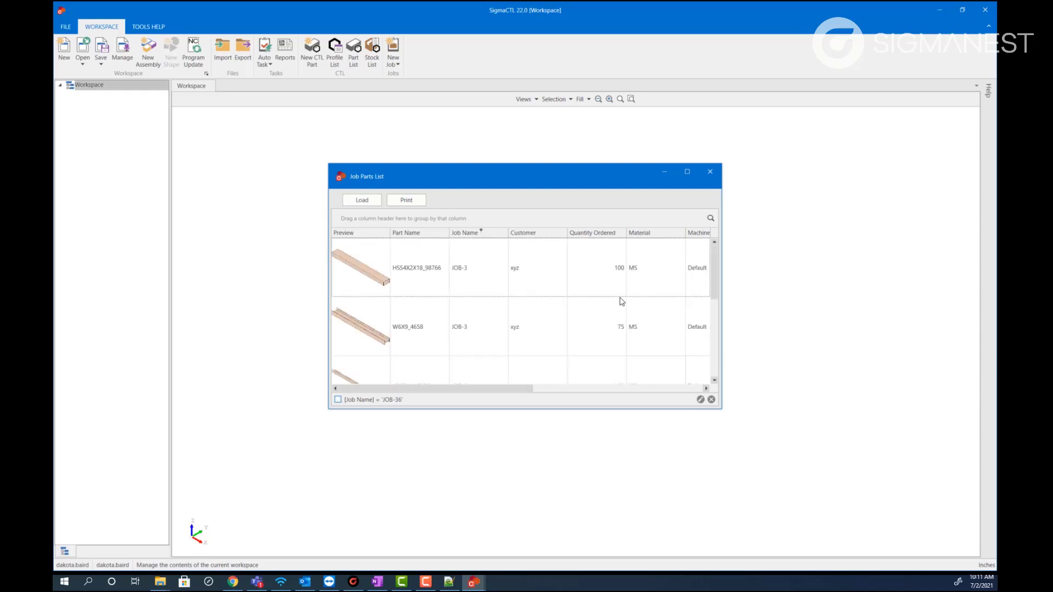
{"action": "left_click", "coordinate": [686, 172]}
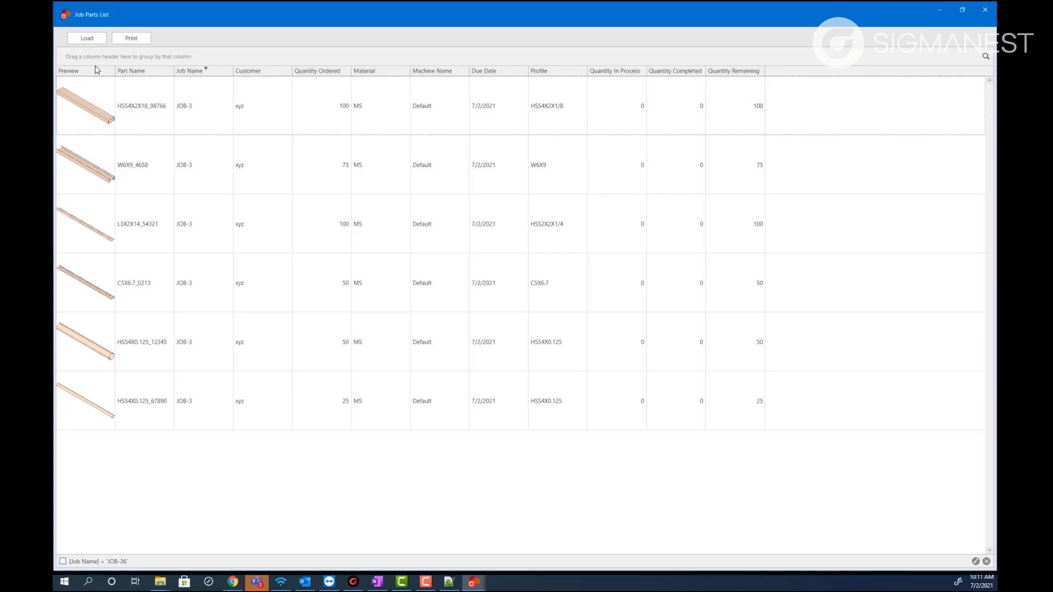
Step: Load all six JOB-3 parts from the job parts list into the workspace
{"action": "left_click", "coordinate": [132, 423]}
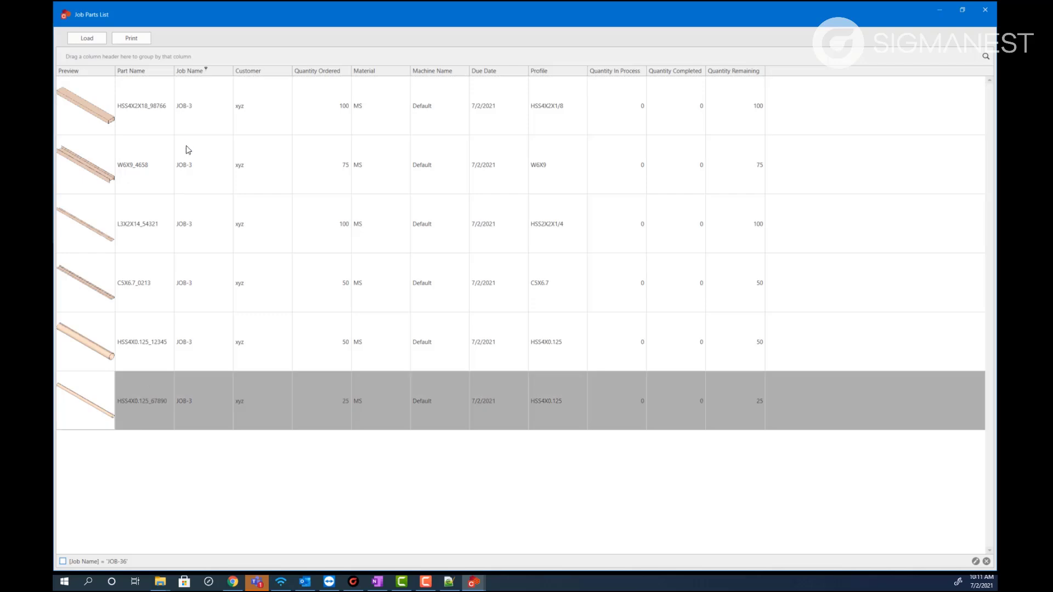
{"action": "left_click", "coordinate": [151, 103], "text": "shift"}
{"action": "left_click", "coordinate": [87, 38]}
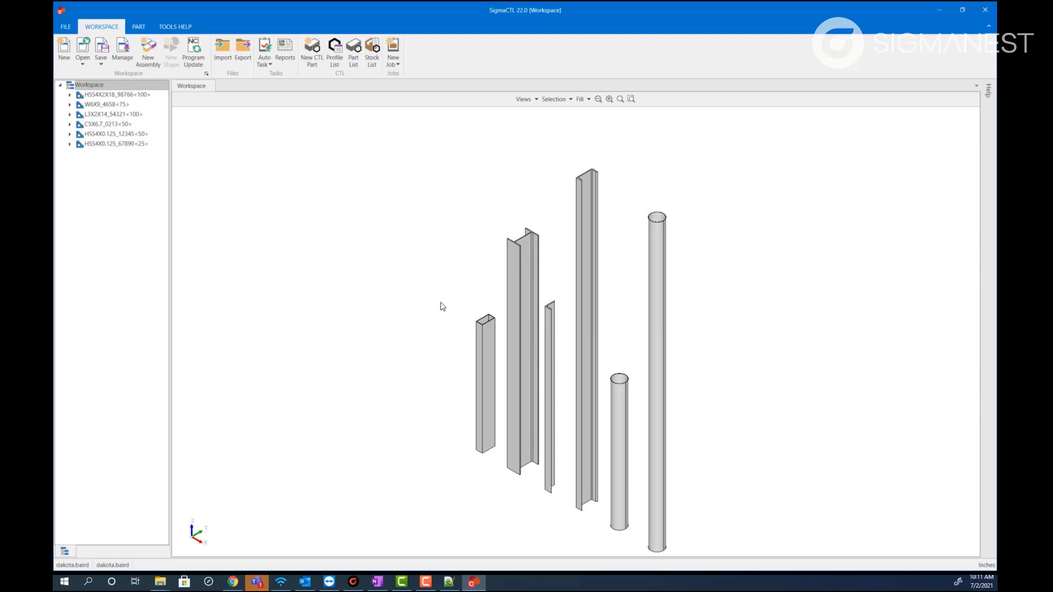
Step: Generate cutting tasks automatically for the loaded parts and open CTL Task 29
{"action": "left_click", "coordinate": [264, 52]}
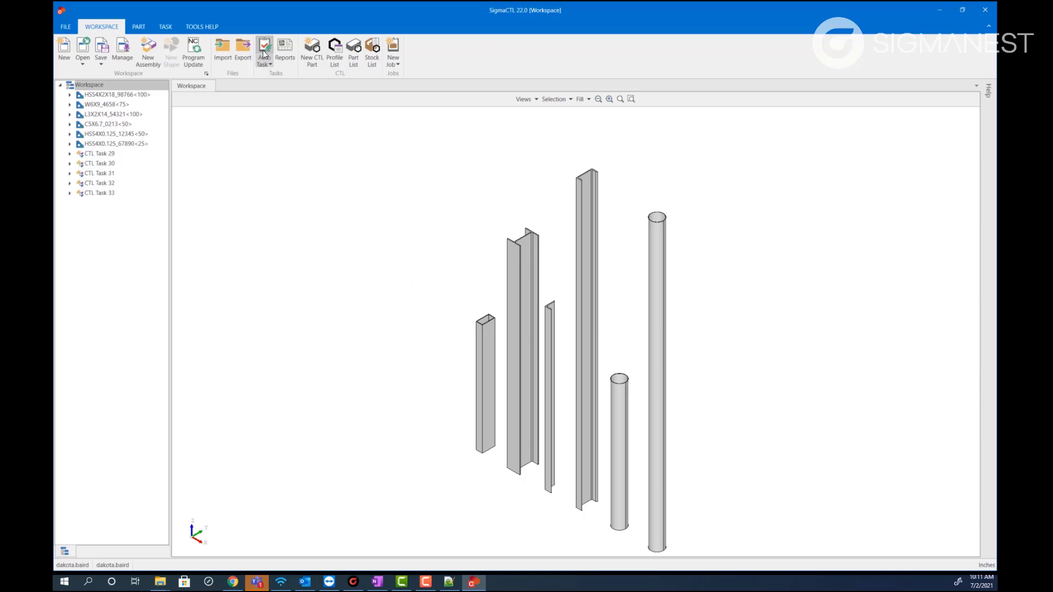
{"action": "left_click", "coordinate": [100, 157]}
{"action": "double_click", "coordinate": [100, 156]}
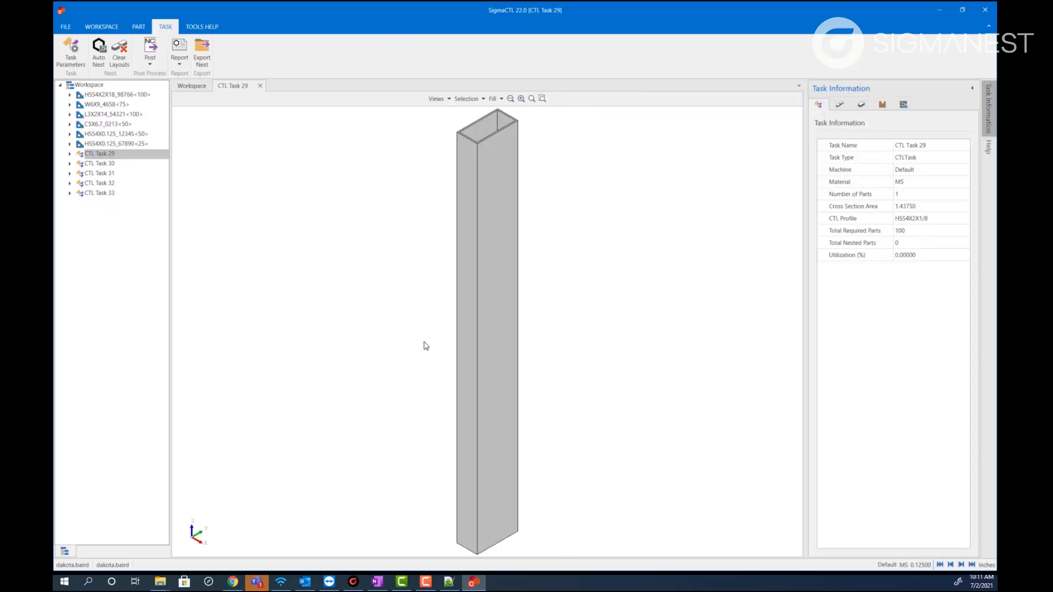
Step: In CTL Task 29's parameters, check the general and part settings and add the library stock HSS4X2X1/8X300
{"action": "left_click", "coordinate": [73, 57]}
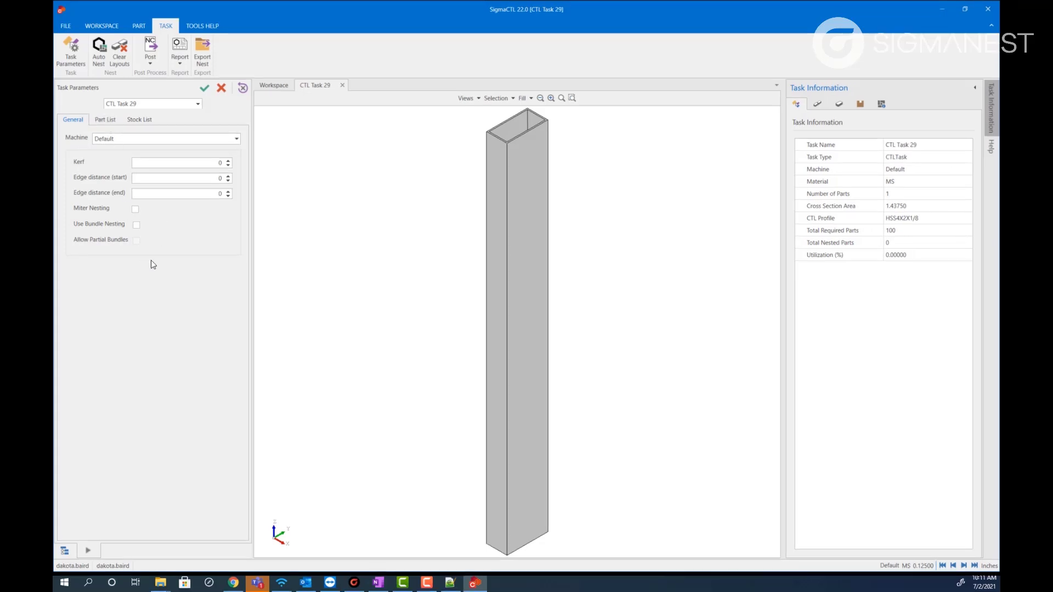
{"action": "left_click", "coordinate": [104, 120]}
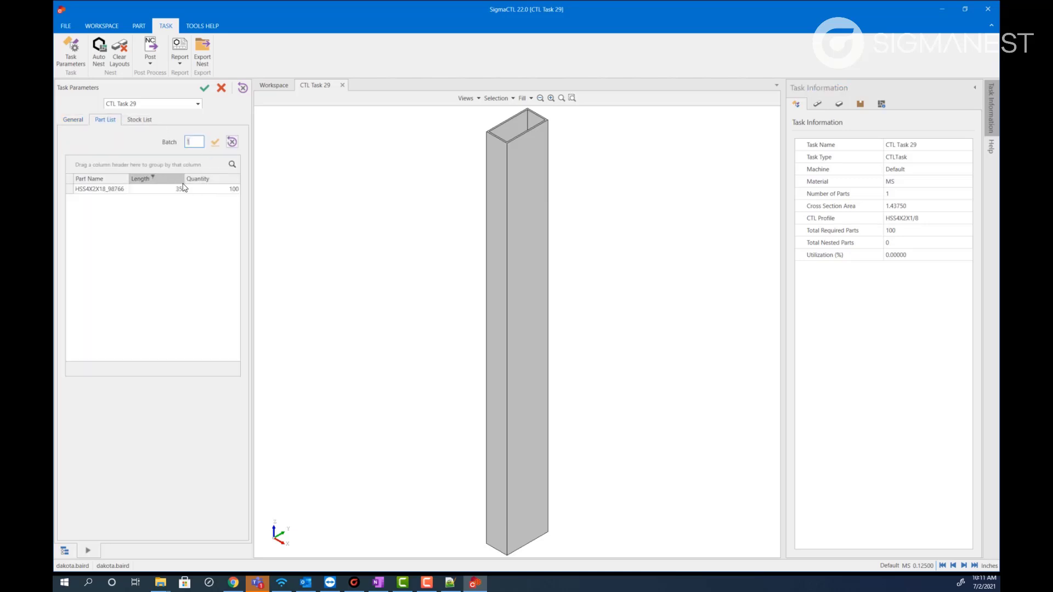
{"action": "left_click", "coordinate": [134, 118]}
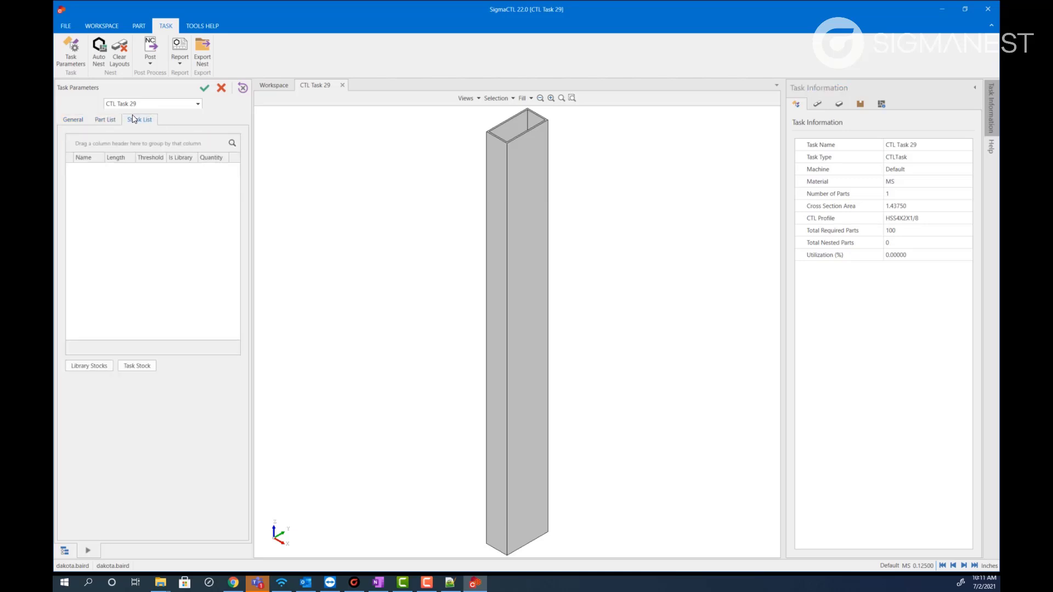
{"action": "left_click", "coordinate": [106, 363]}
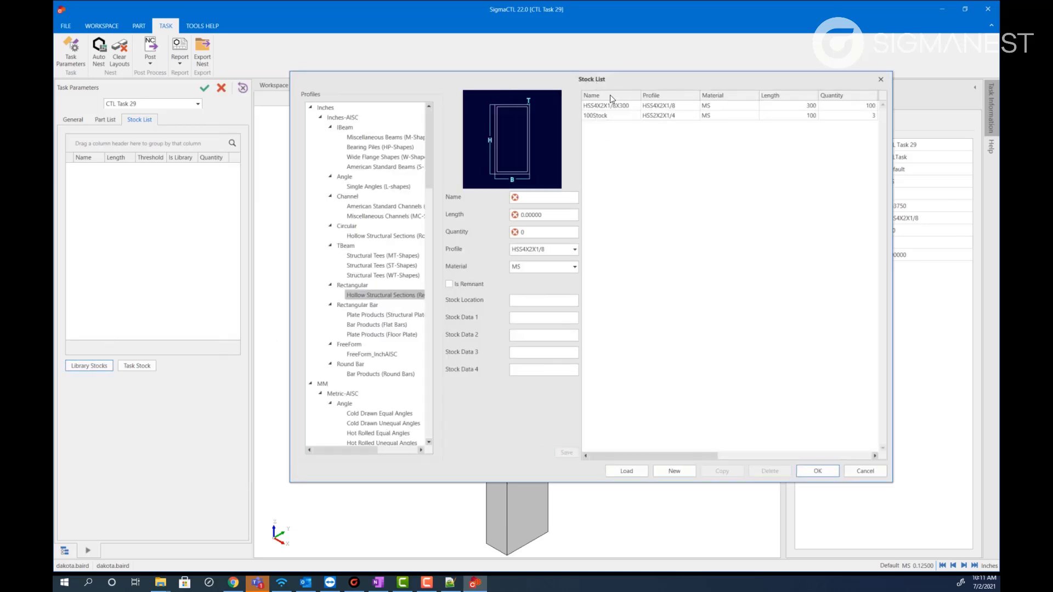
{"action": "left_click", "coordinate": [621, 108]}
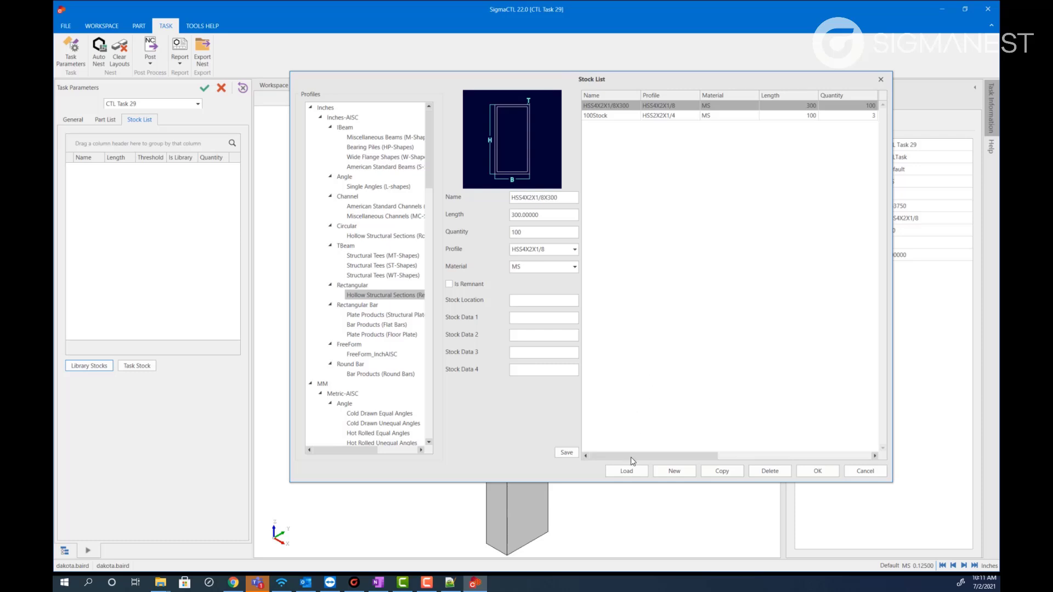
{"action": "left_click", "coordinate": [627, 470]}
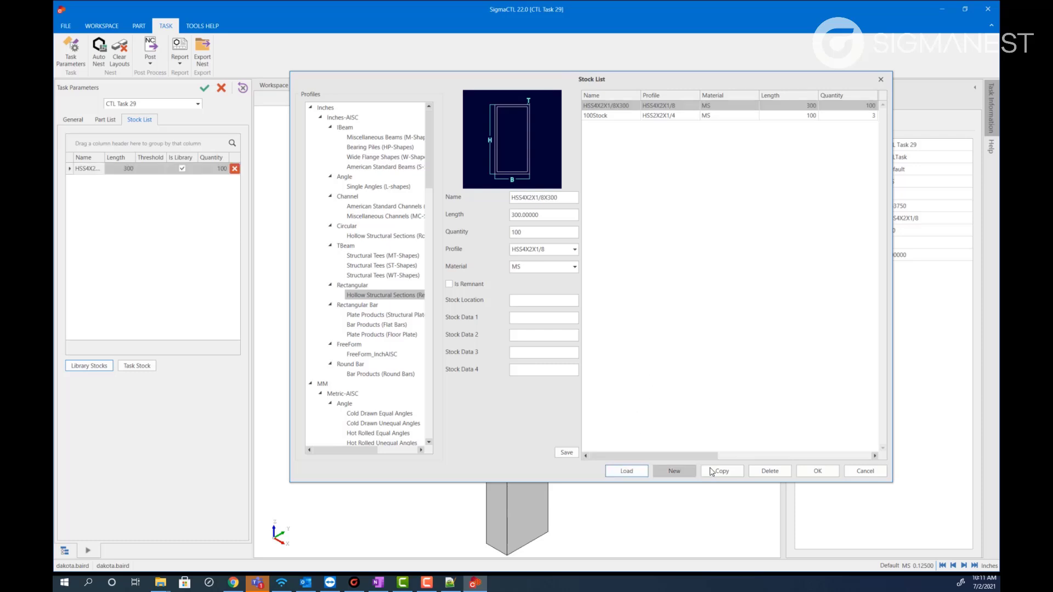
{"action": "left_click", "coordinate": [816, 471]}
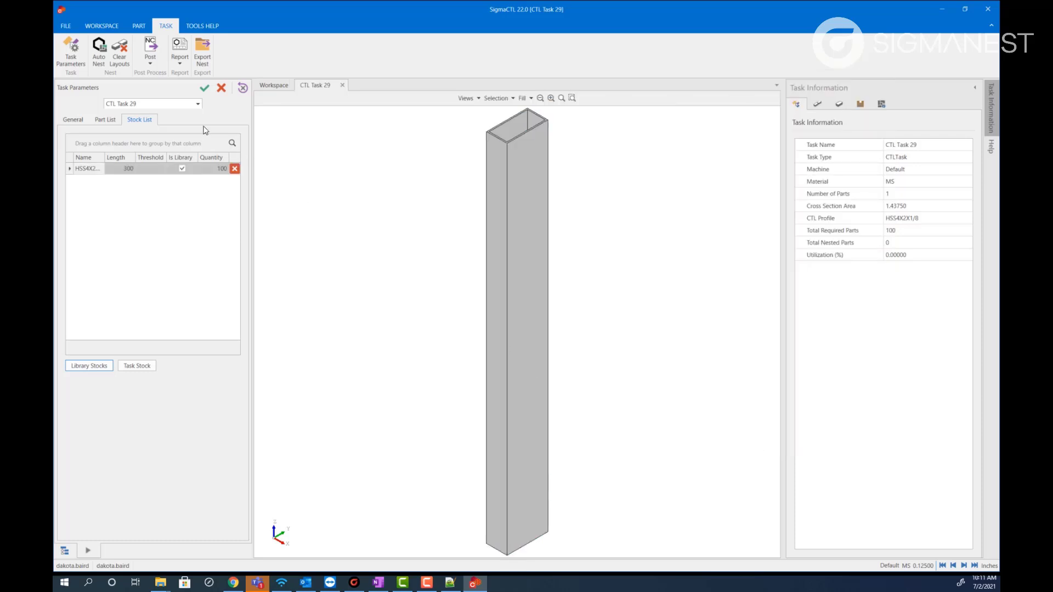
{"action": "left_click", "coordinate": [206, 90]}
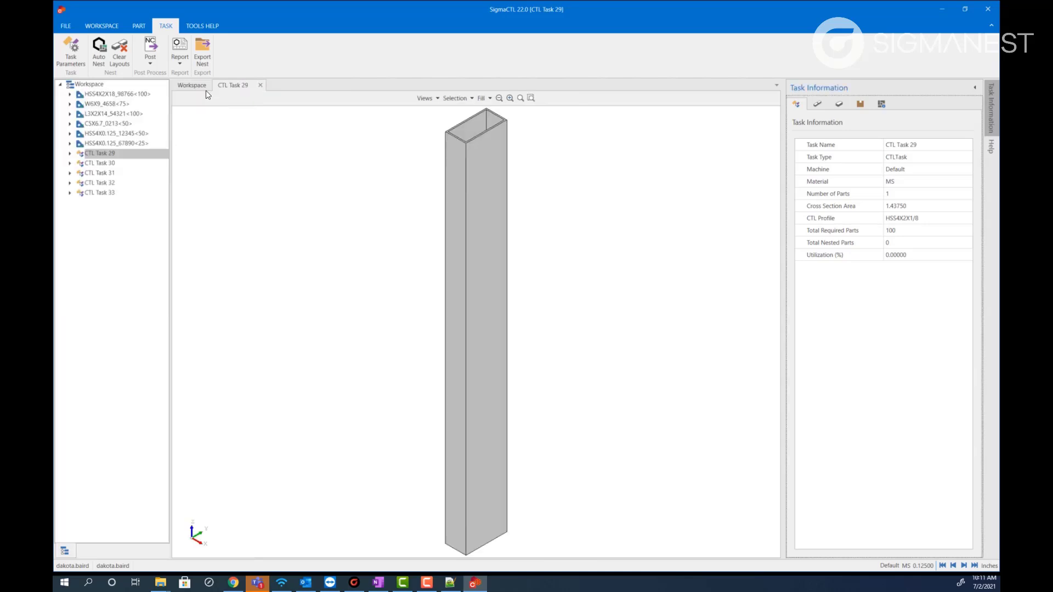
Step: Auto nest CTL Task 29 and display its Layout 2
{"action": "right_click", "coordinate": [91, 158]}
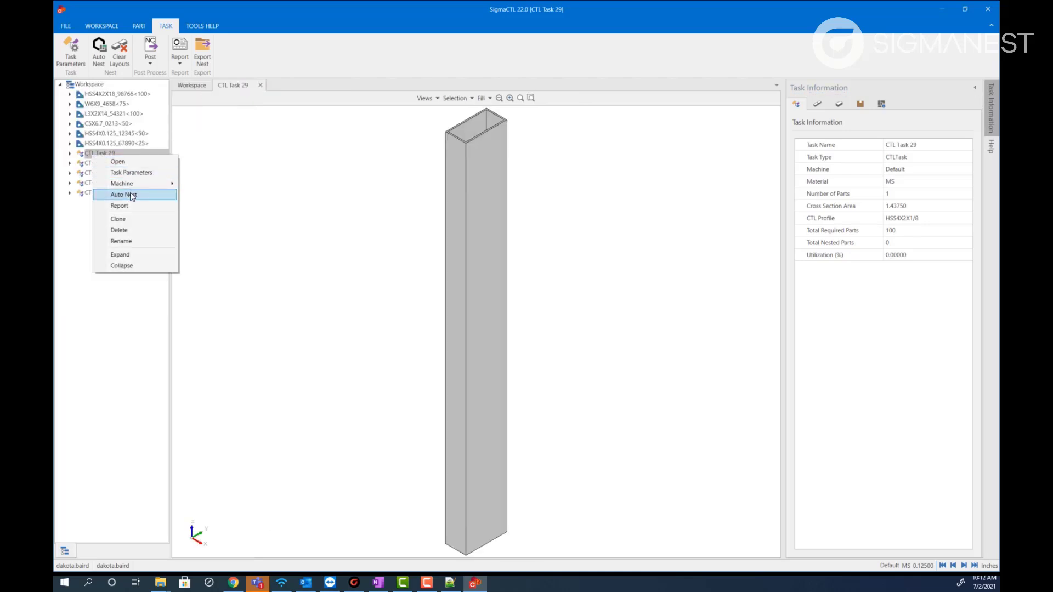
{"action": "left_click", "coordinate": [129, 194]}
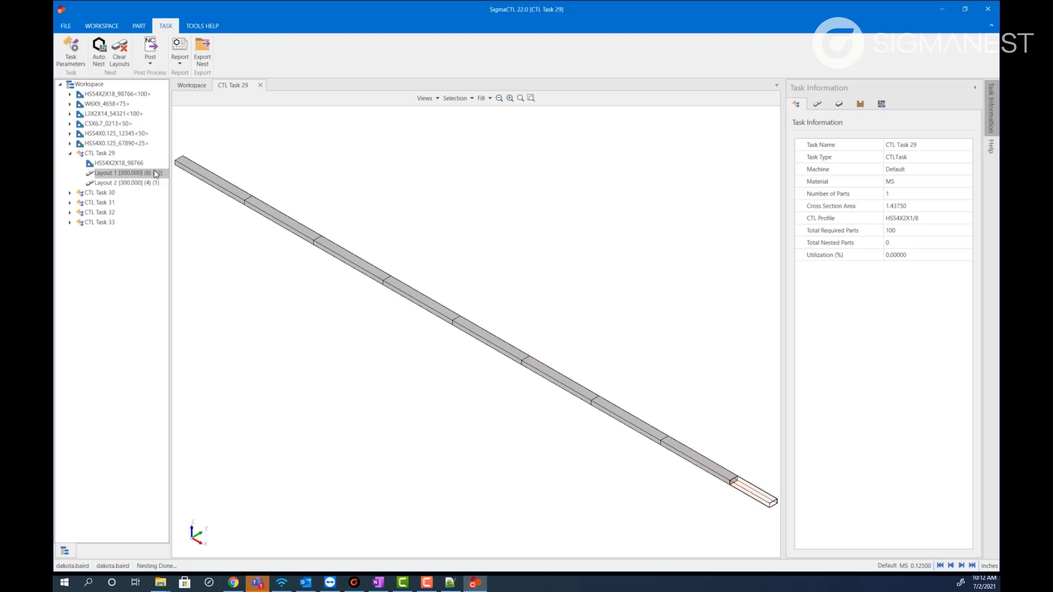
{"action": "left_click", "coordinate": [102, 184]}
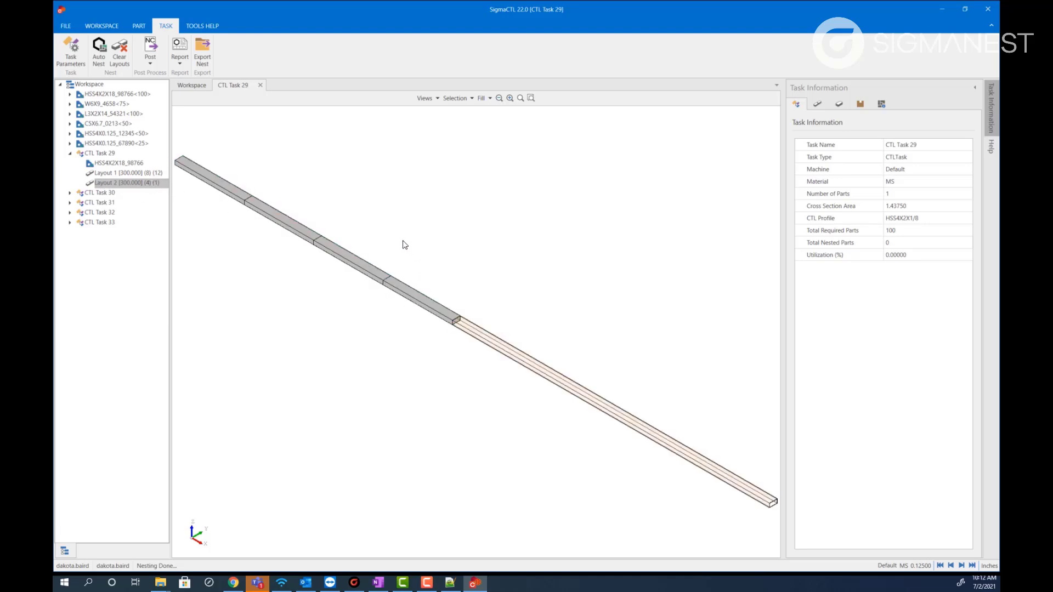
Step: Post the NC programs for Layout 1 and Layout 2 of CTL Task 29, keeping the default program names
{"action": "left_click", "coordinate": [149, 50]}
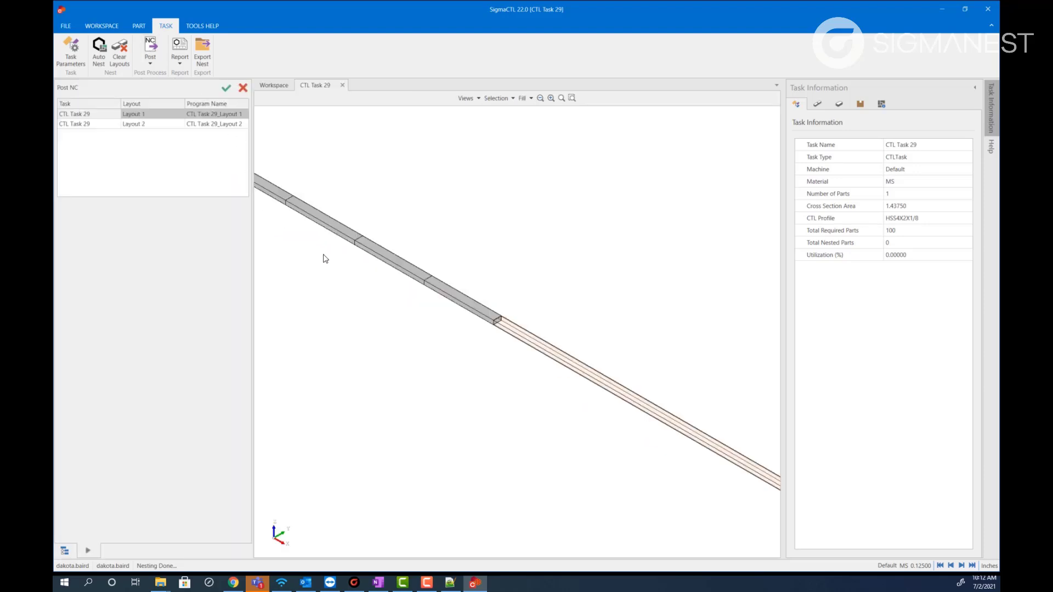
{"action": "left_click", "coordinate": [222, 115]}
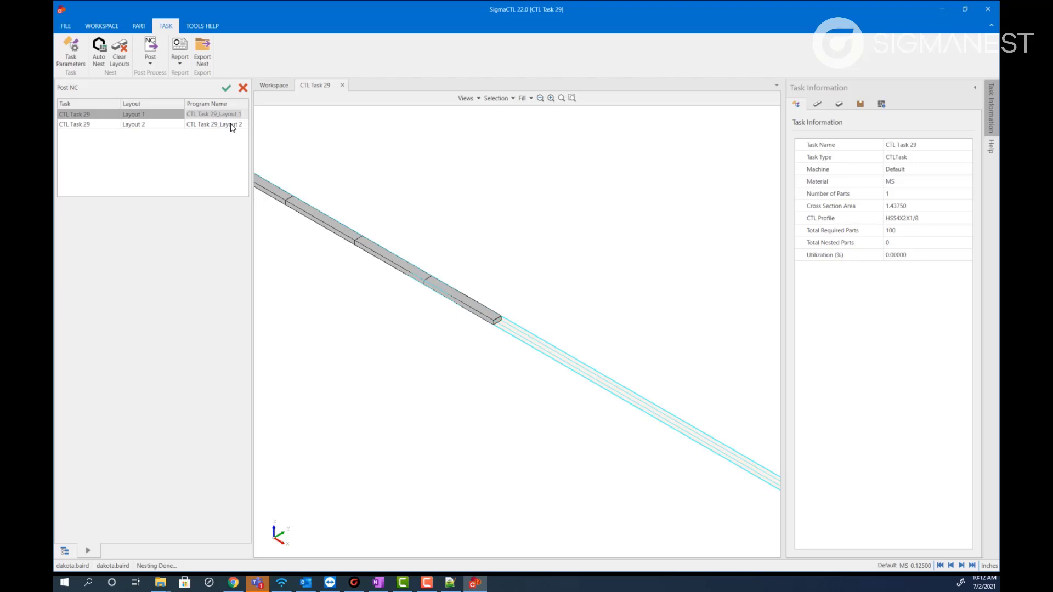
{"action": "left_click", "coordinate": [230, 125]}
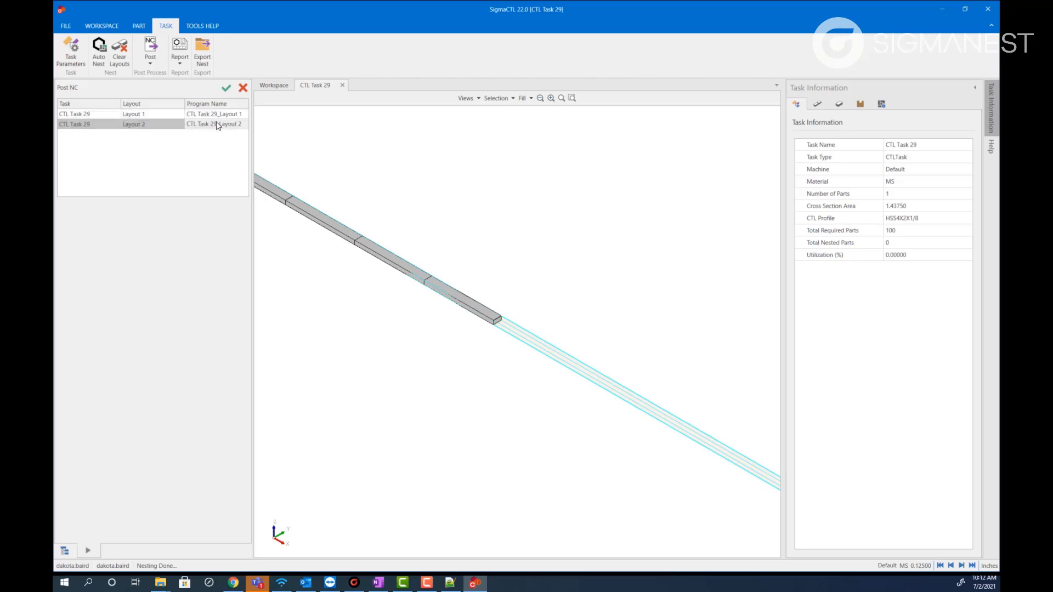
{"action": "left_click", "coordinate": [226, 88]}
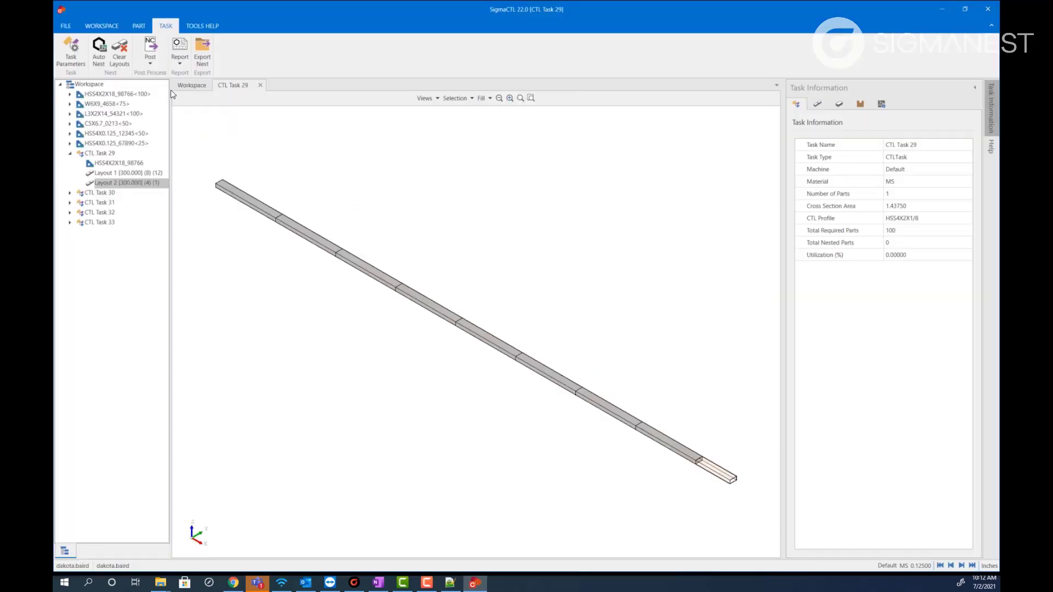
Step: Open Program Update and select the CTL Task 29 Layout 1 programs with repeats 1 to 12, followed by the Layout 2 program
{"action": "left_click", "coordinate": [101, 29]}
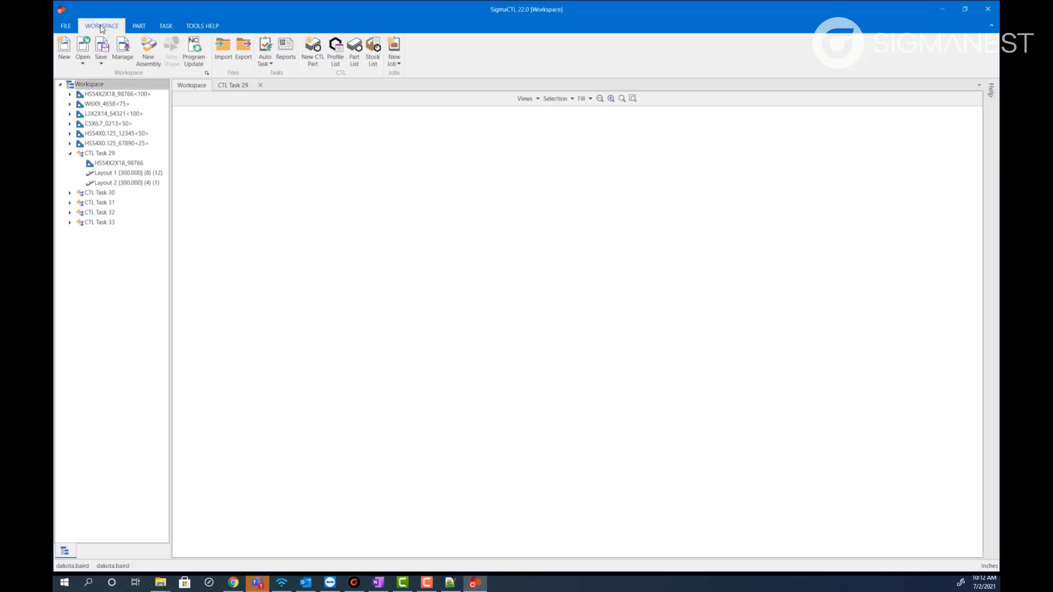
{"action": "left_click", "coordinate": [195, 58]}
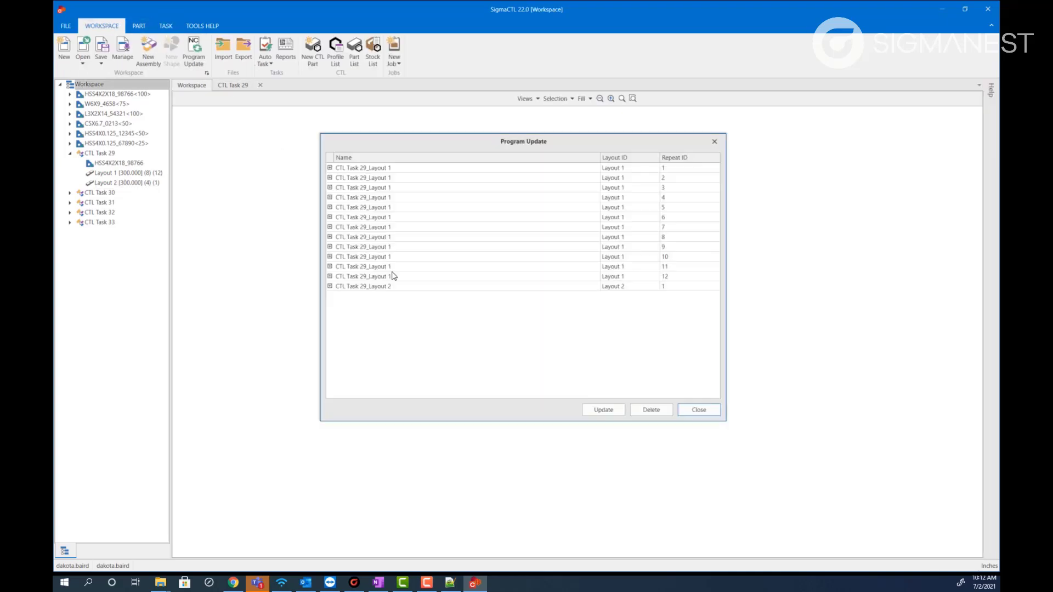
{"action": "left_click_drag", "start_coordinate": [432, 148], "coordinate": [396, 169]}
{"action": "left_click", "coordinate": [647, 299]}
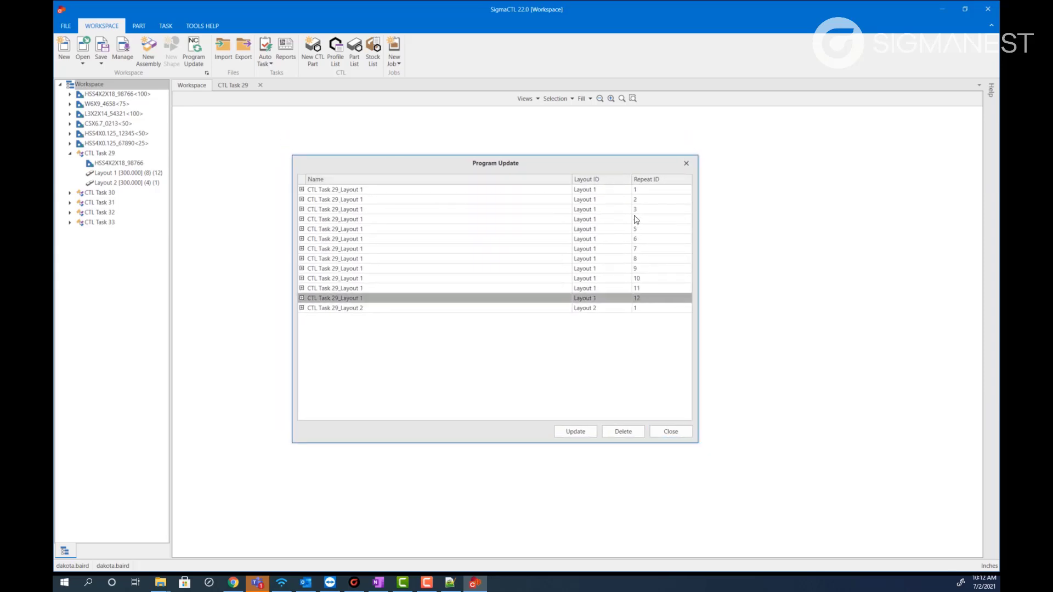
{"action": "left_click", "coordinate": [640, 193], "text": "shift"}
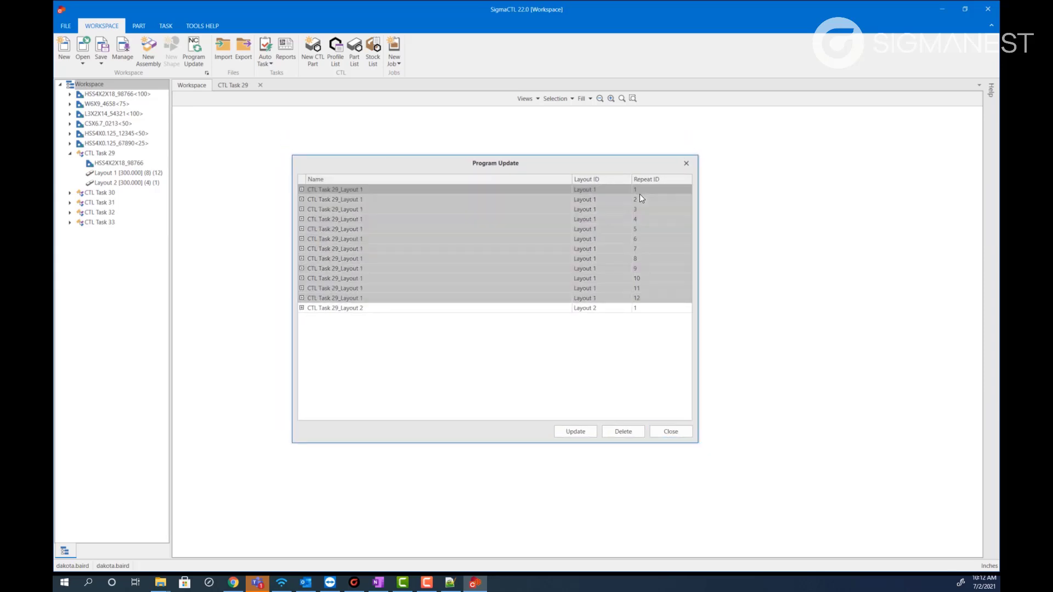
{"action": "left_click", "coordinate": [646, 309]}
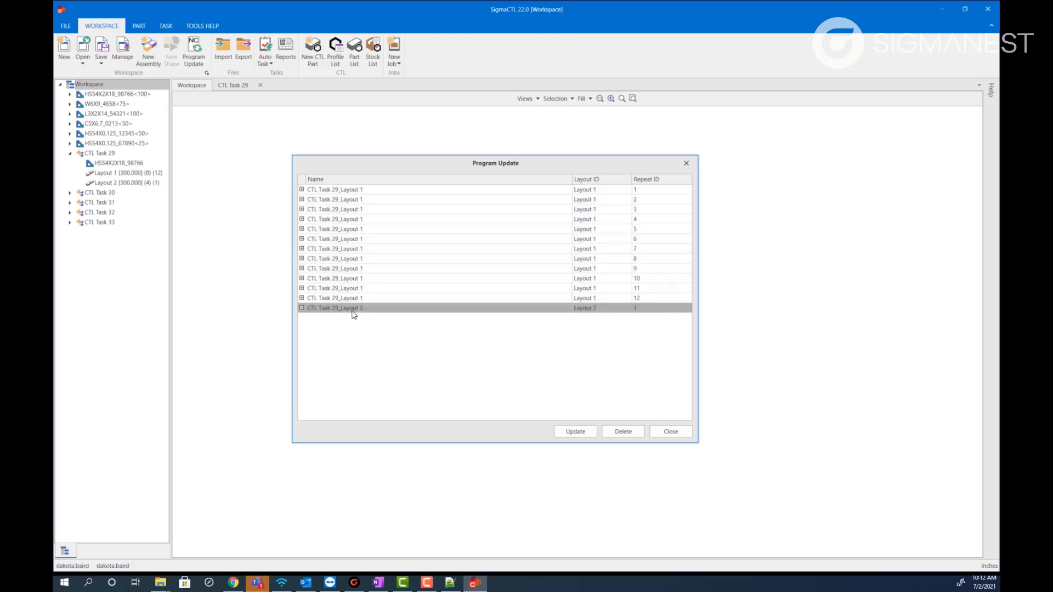